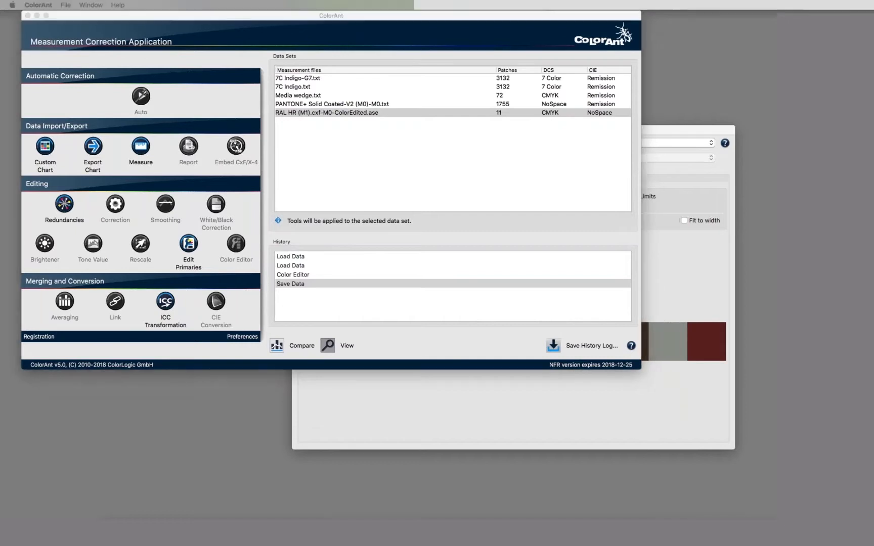
# Load the Pantone 123 C and 287 C Film White CxF files and show 123 C's 22 patches.
pyautogui.moveTo(108, 240); pyautogui.dragTo(357, 169)
pyautogui.click(330, 122)
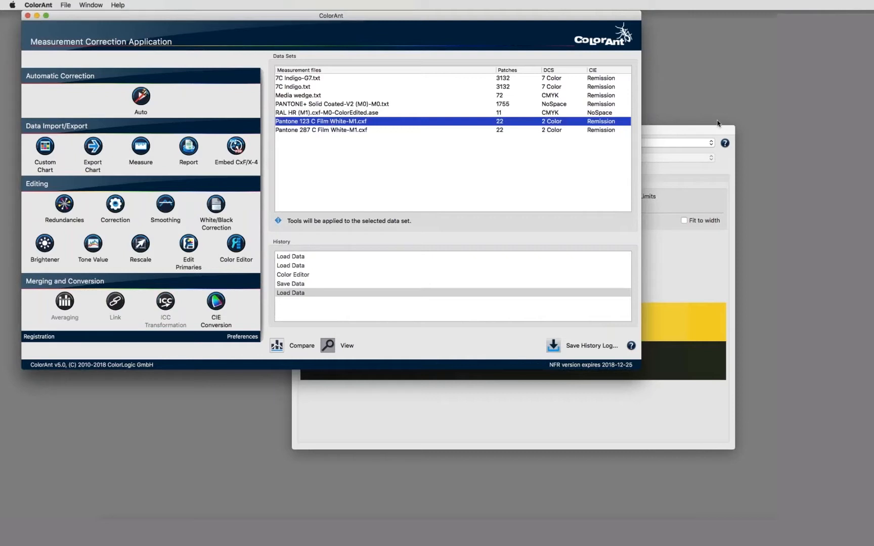
pyautogui.click(645, 132)
# Reposition the Pantone 123 C patch view and read the Status-T K1/K2 density values of its patches.
pyautogui.moveTo(645, 132); pyautogui.dragTo(636, 148)
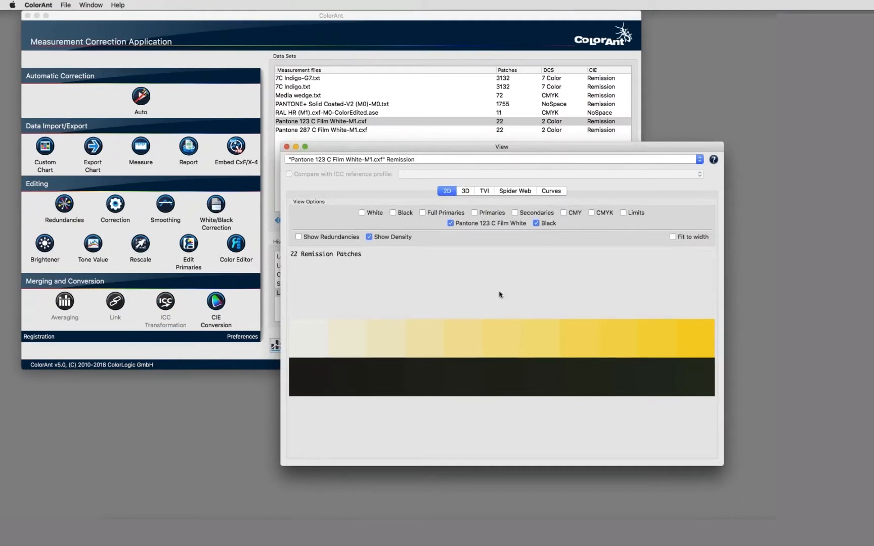
pyautogui.moveTo(708, 343)
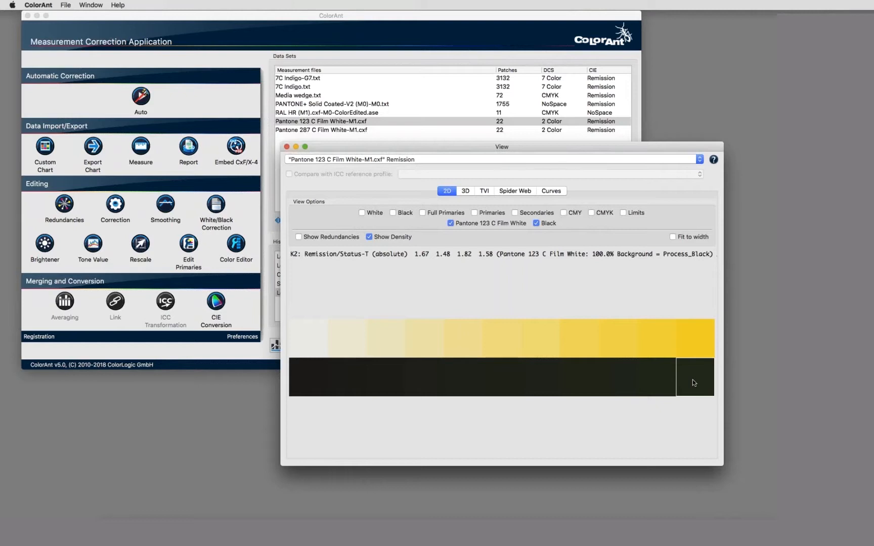
pyautogui.click(696, 348)
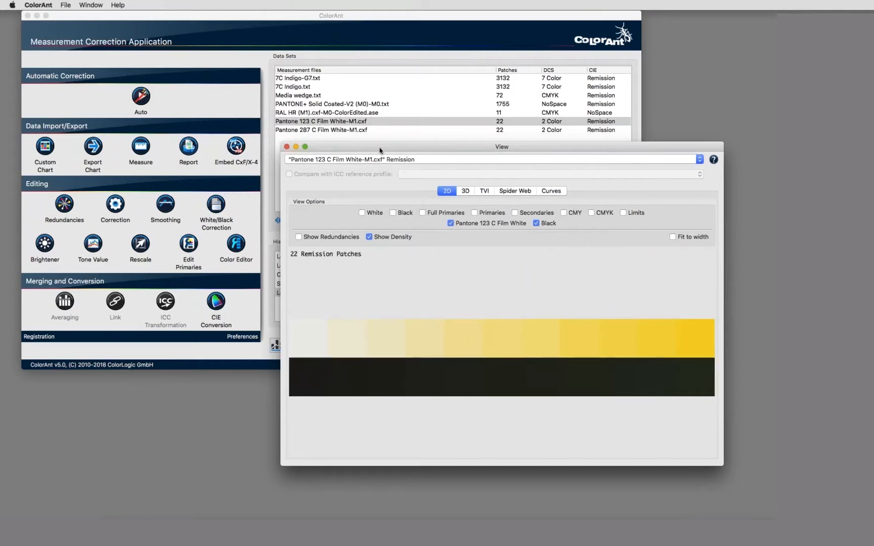
pyautogui.moveTo(387, 153); pyautogui.dragTo(397, 152)
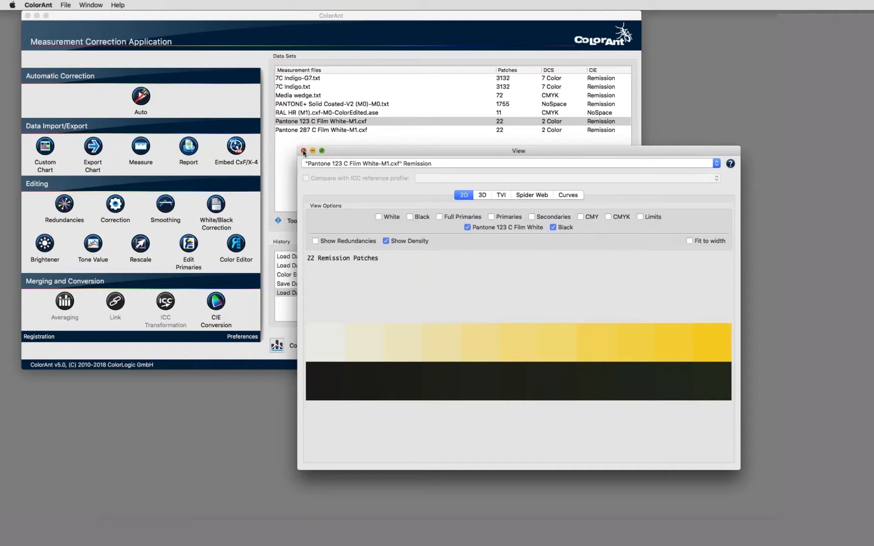
# Close the patch view and select both the Pantone 123 C and 287 C data sets.
pyautogui.click(303, 151)
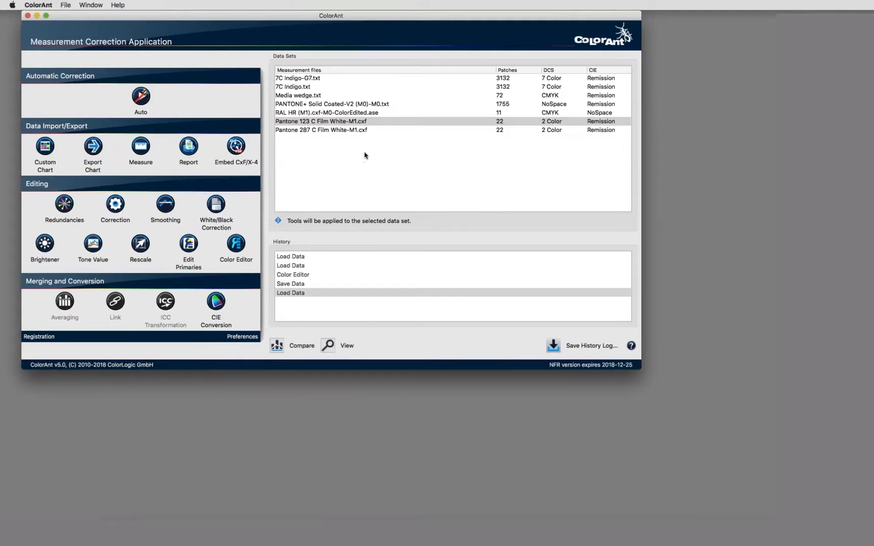
pyautogui.click(322, 124)
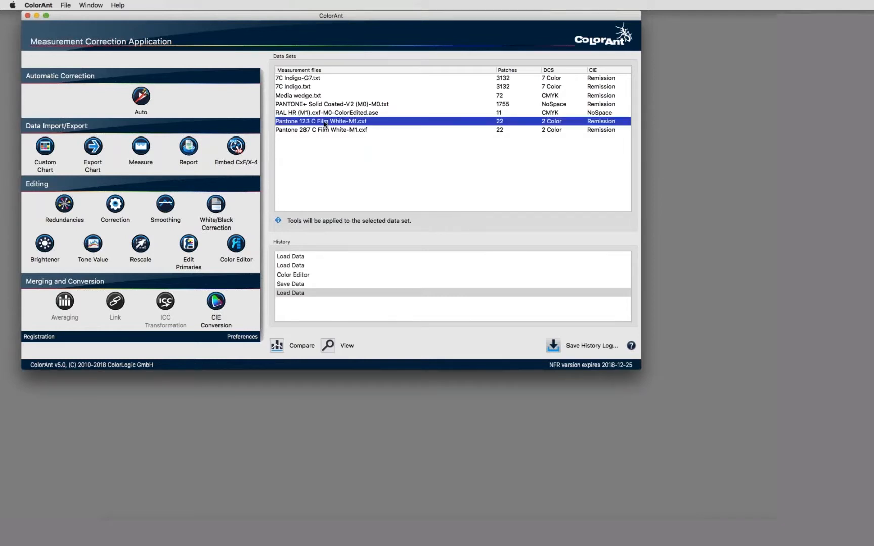
pyautogui.keyDown('shift'); pyautogui.click(322, 130); pyautogui.keyUp('shift')
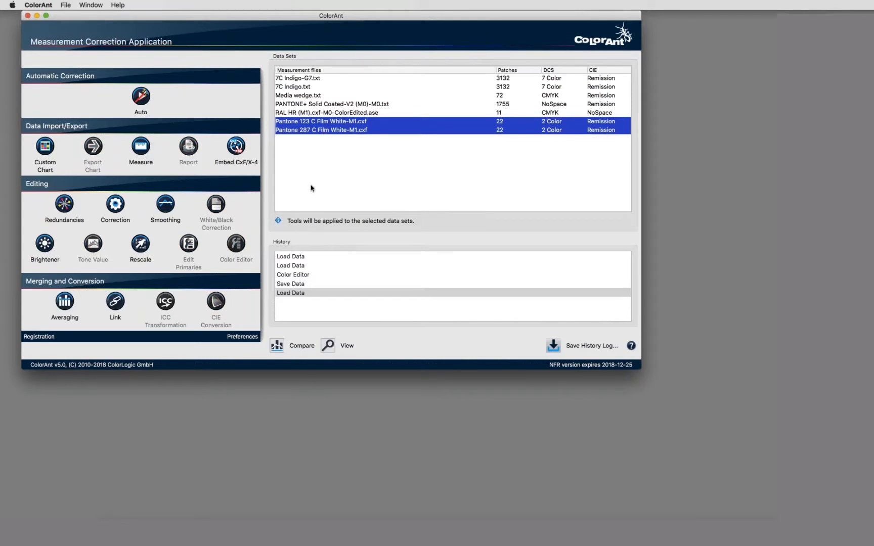
# Load the test PDF into Embed CxF/X-4 to list its spot colours, then cancel without embedding.
pyautogui.click(236, 146)
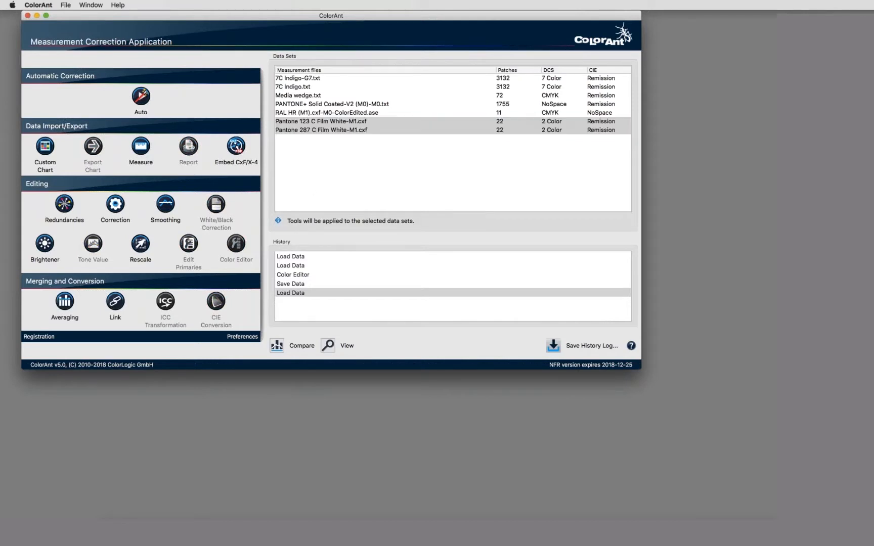
pyautogui.click(235, 146)
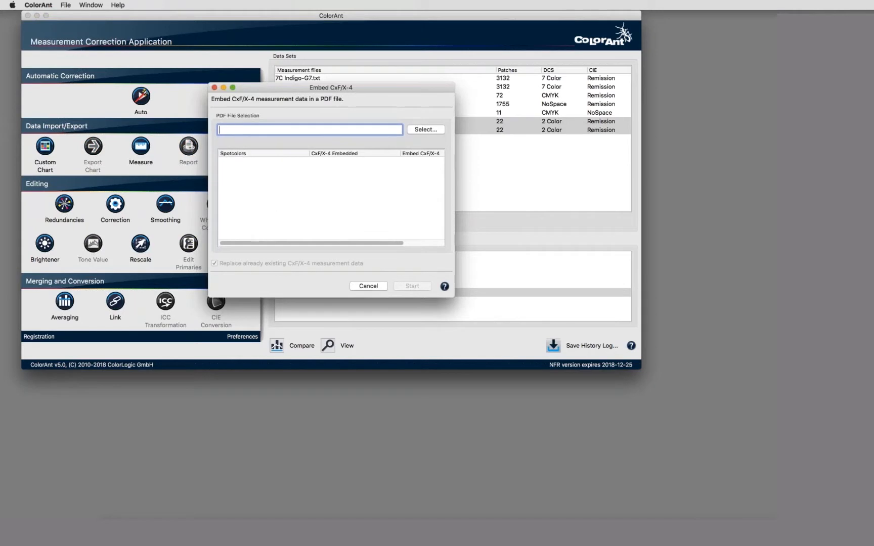
pyautogui.moveTo(129, 178); pyautogui.dragTo(243, 130)
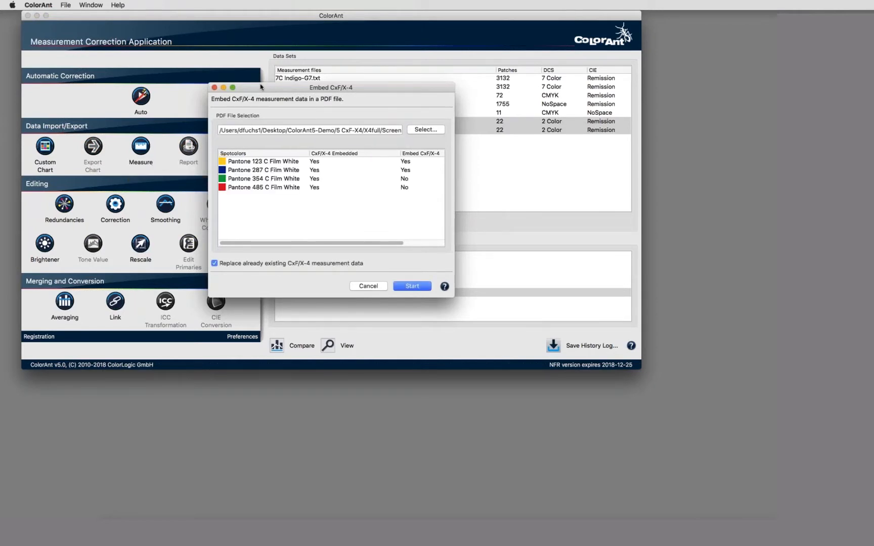
pyautogui.moveTo(306, 102); pyautogui.dragTo(378, 164)
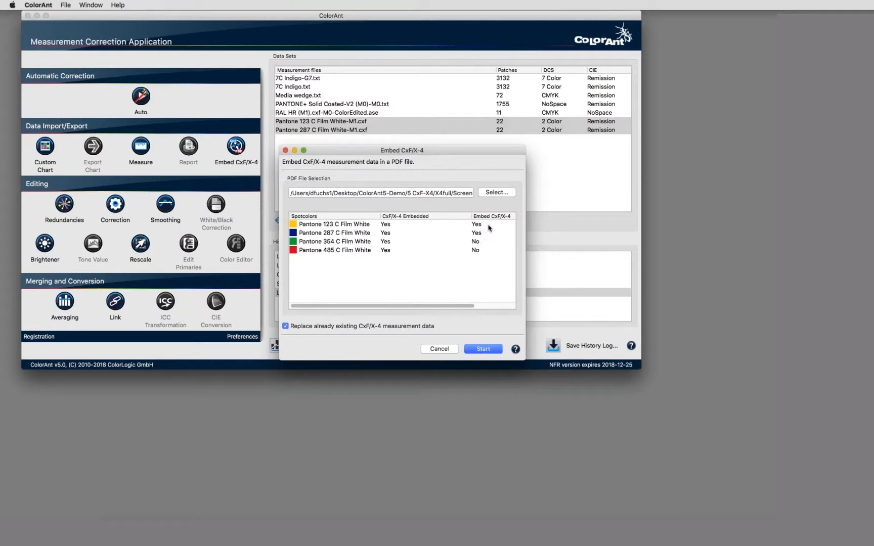
pyautogui.click(439, 349)
pyautogui.click(439, 350)
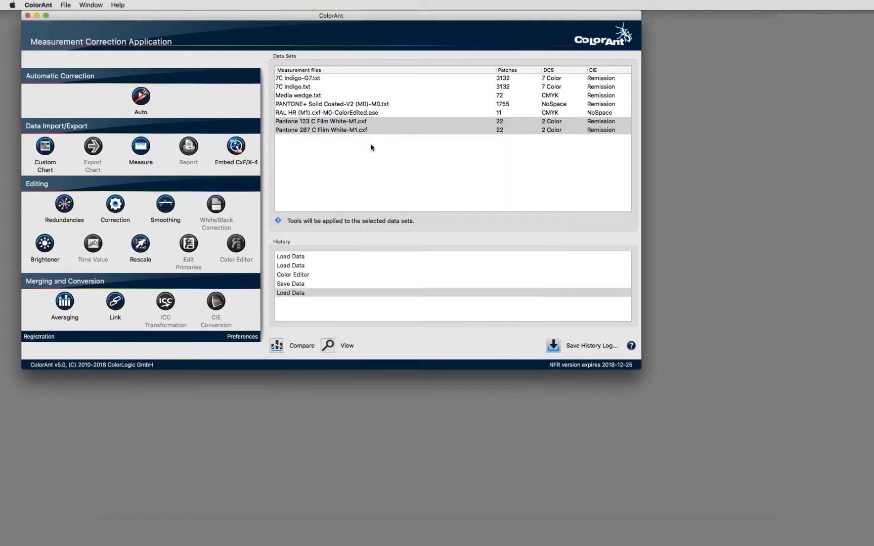
# Open the Pantone 123 C Film White view on its Murray Davies TVI curve, peaking near 18%.
pyautogui.click(370, 148)
pyautogui.click(344, 122)
pyautogui.doubleClick(344, 122)
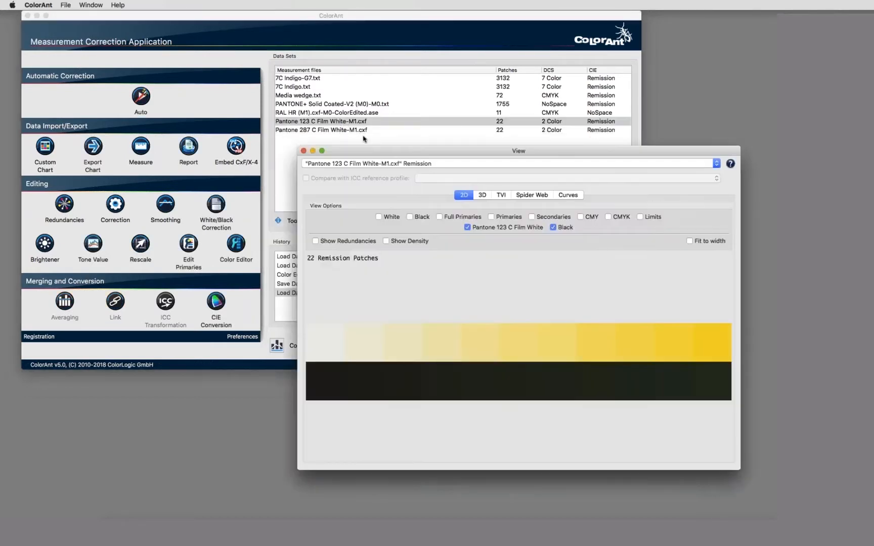
pyautogui.click(501, 196)
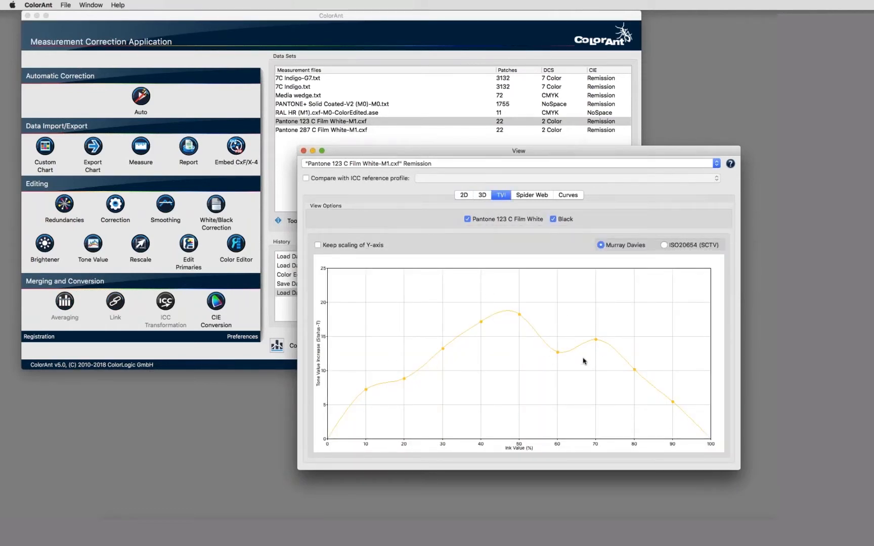
pyautogui.click(93, 247)
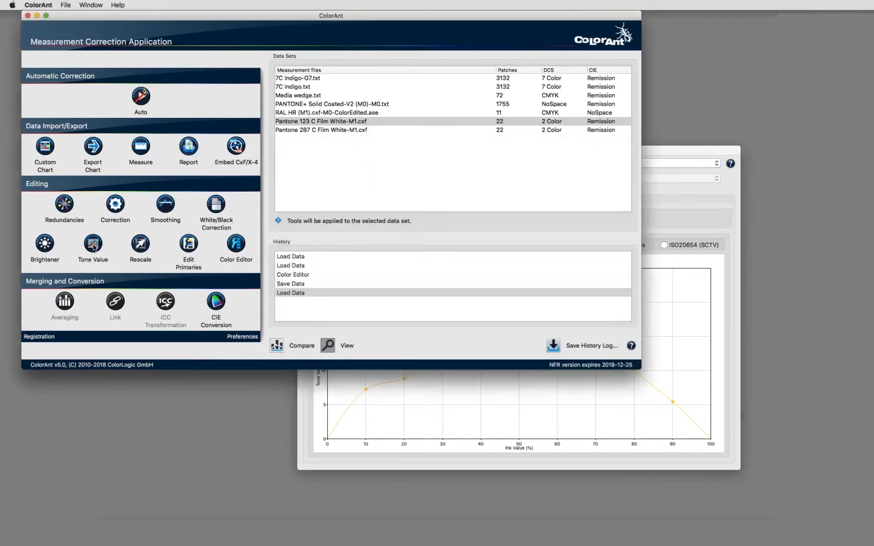
# Correct Pantone 123 C tone values to ISO 20654, creating Pantone 123 C Film White-M1-ISO20654.txt.
pyautogui.click(93, 247)
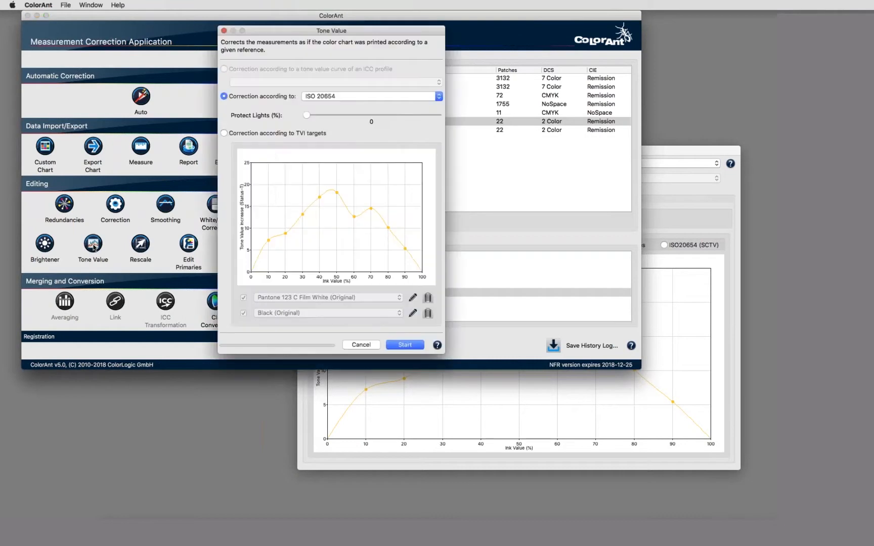
pyautogui.click(323, 97)
pyautogui.click(323, 97)
pyautogui.click(405, 345)
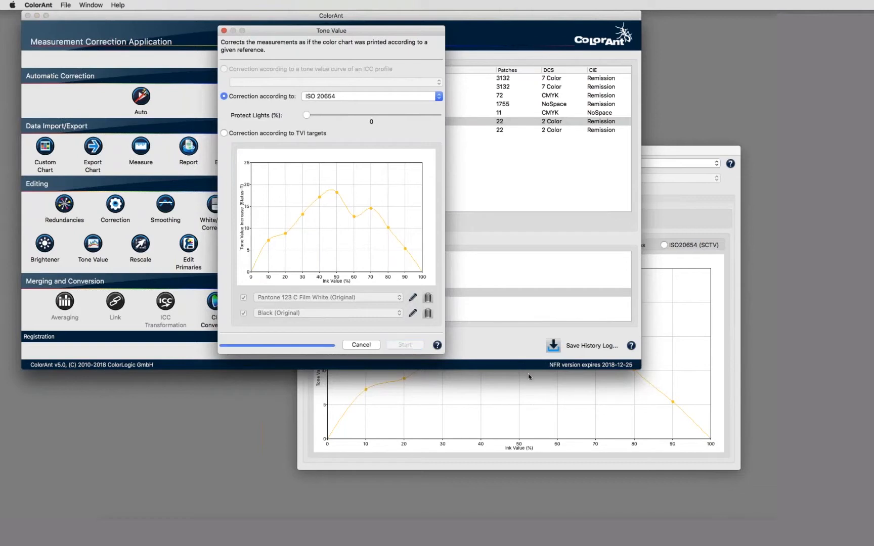
pyautogui.click(677, 355)
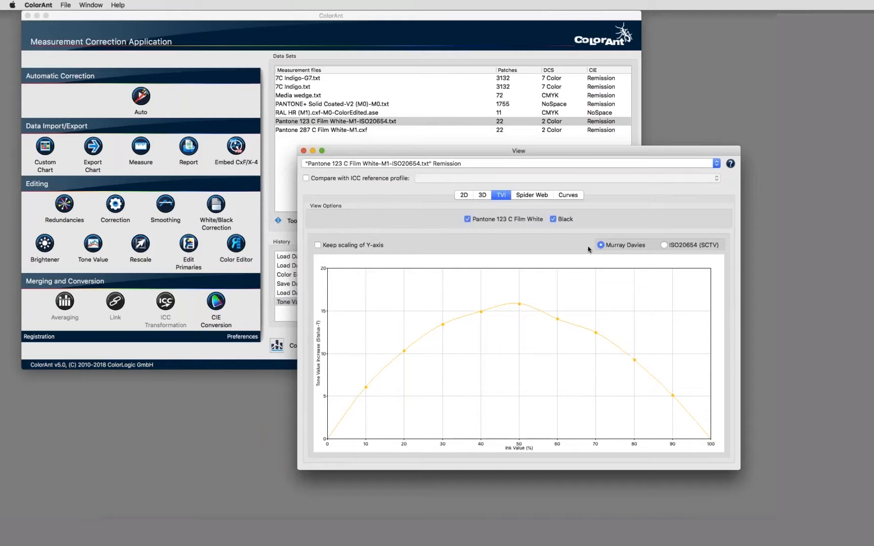
pyautogui.click(663, 245)
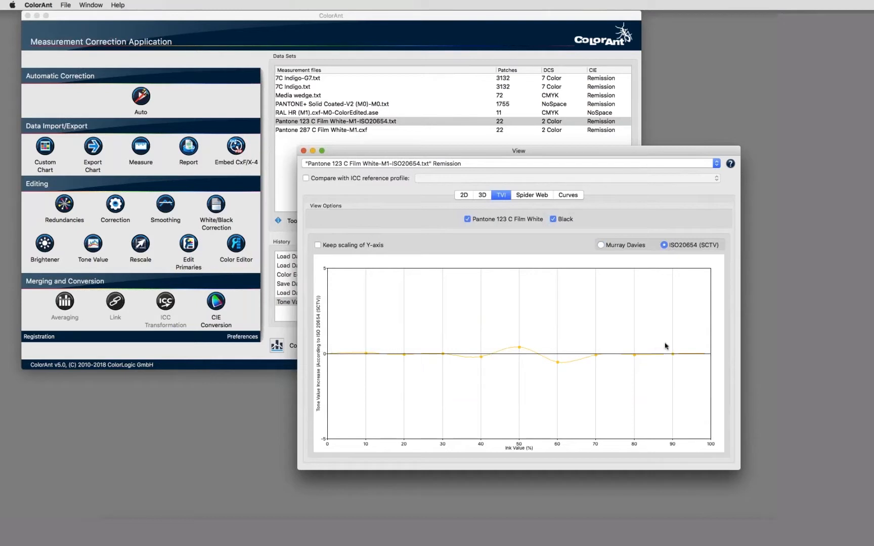
pyautogui.click(601, 245)
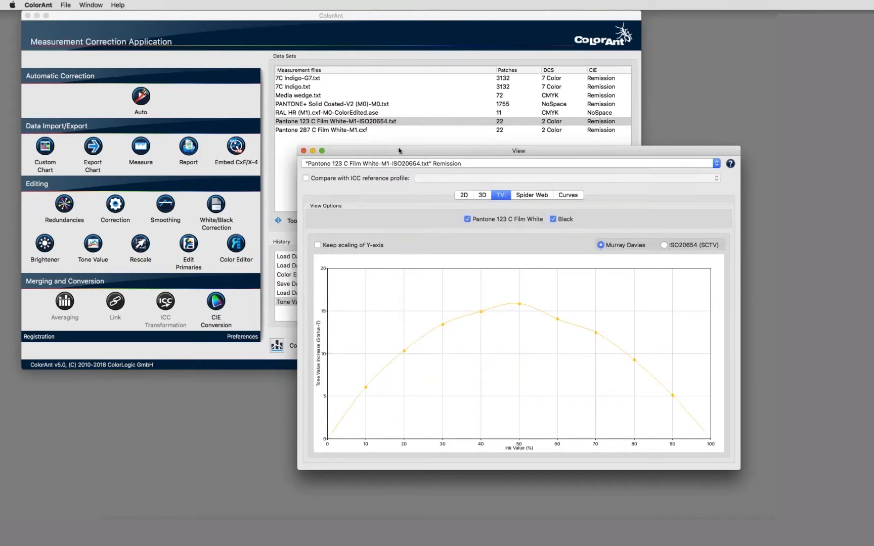
pyautogui.moveTo(411, 152); pyautogui.dragTo(429, 149)
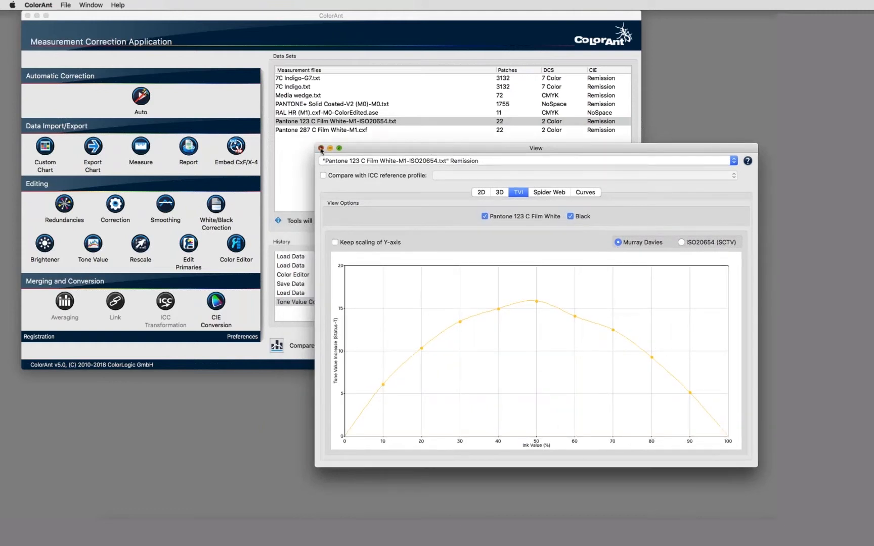
pyautogui.click(321, 148)
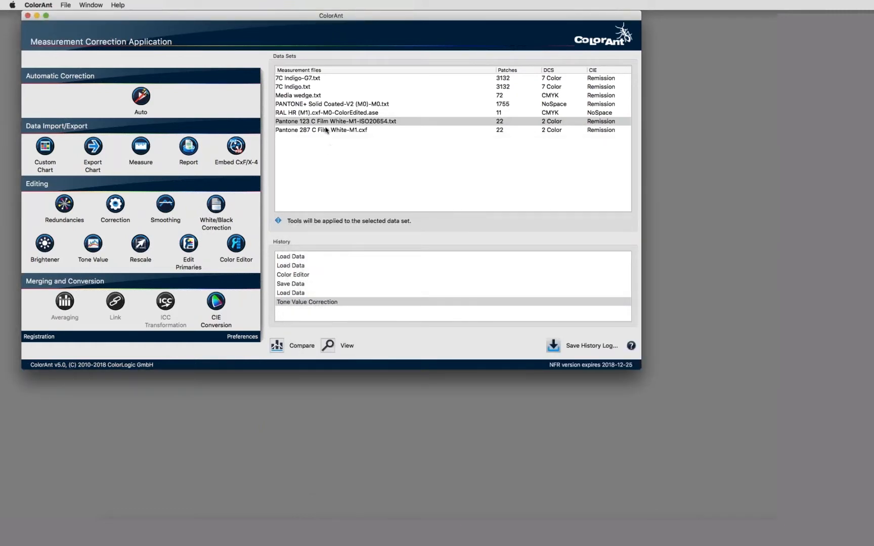
# Select the corrected Pantone 123 C and the 287 C data sets and load the Screen Test PDF for CxF/X-4 embedding.
pyautogui.press('super+a')
pyautogui.click(325, 122)
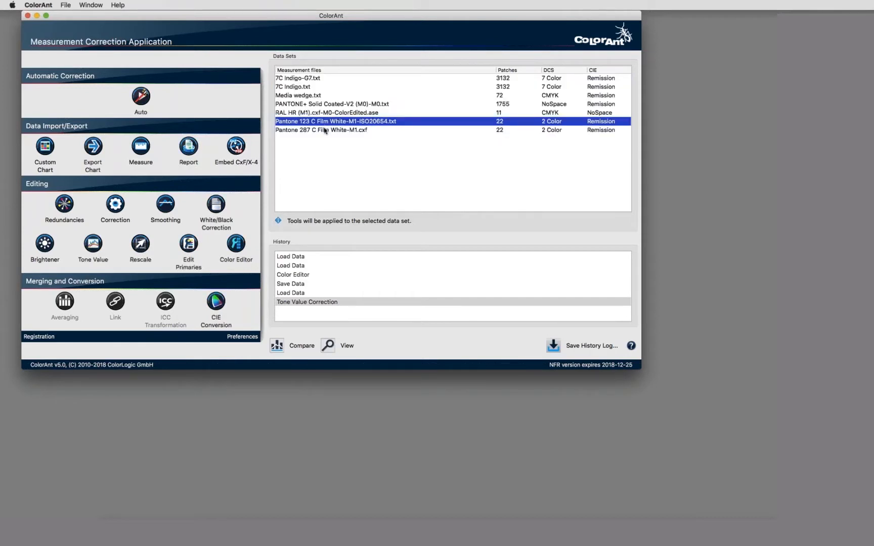
pyautogui.keyDown('shift'); pyautogui.click(322, 130); pyautogui.keyUp('shift')
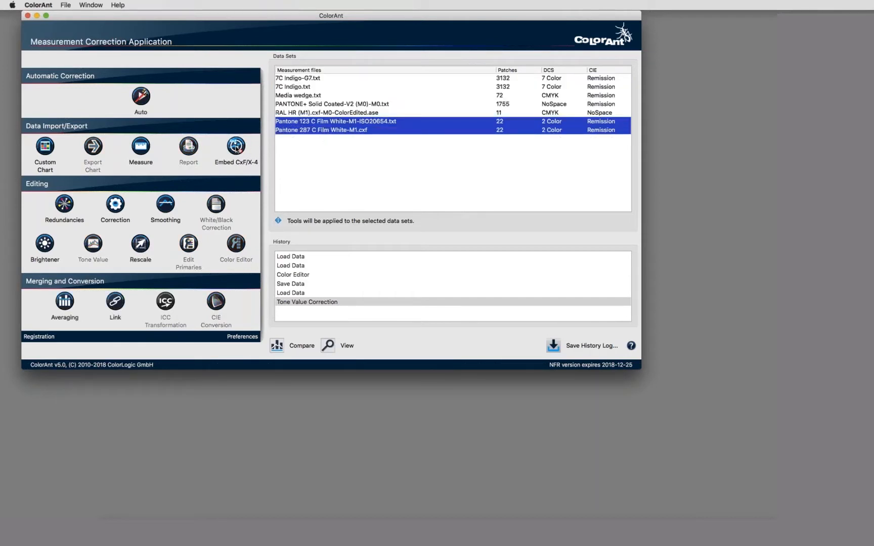
pyautogui.click(236, 146)
pyautogui.moveTo(240, 147)
pyautogui.mouseDown()
pyautogui.moveTo(376, 165)
pyautogui.moveTo(252, 126)
pyautogui.moveTo(241, 134)
pyautogui.mouseUp()
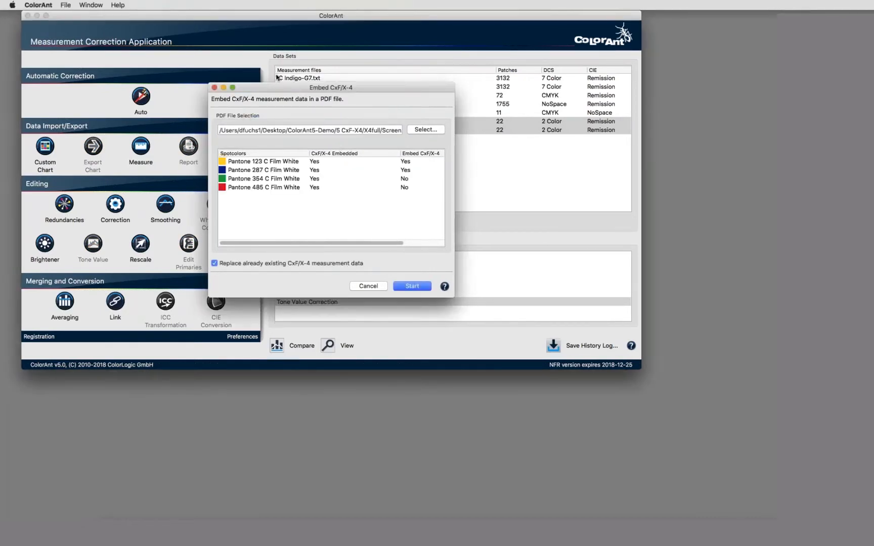
pyautogui.moveTo(277, 90); pyautogui.dragTo(368, 124)
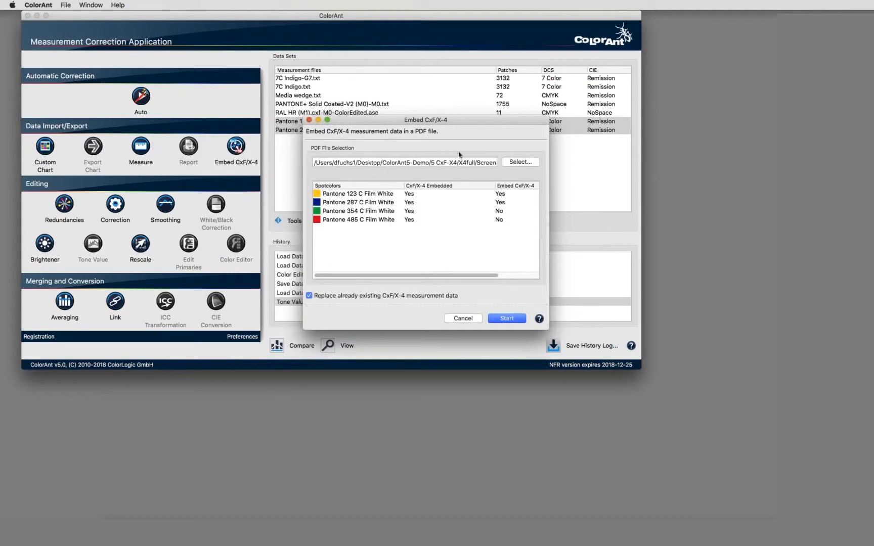
# Embed the Pantone CxF/X-4 data and save the PDF into the X4full folder.
pyautogui.click(502, 319)
pyautogui.click(503, 319)
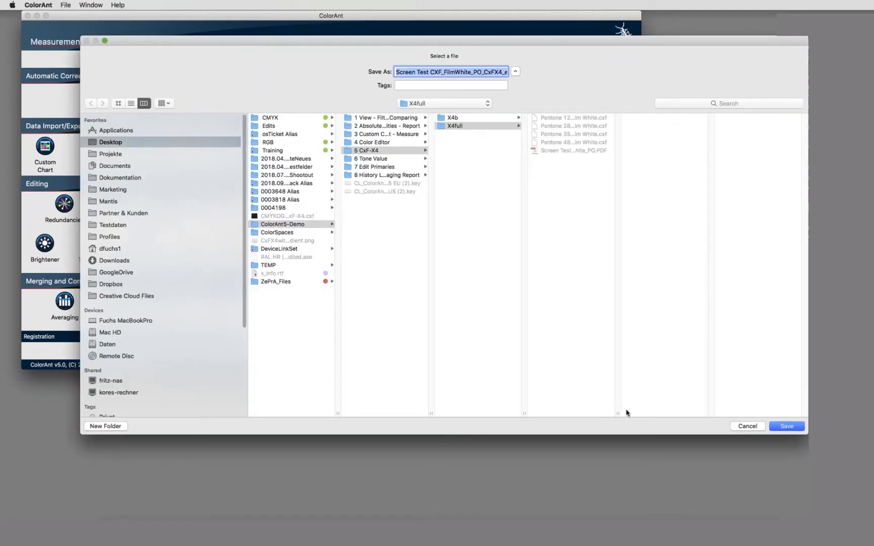
pyautogui.click(98, 140)
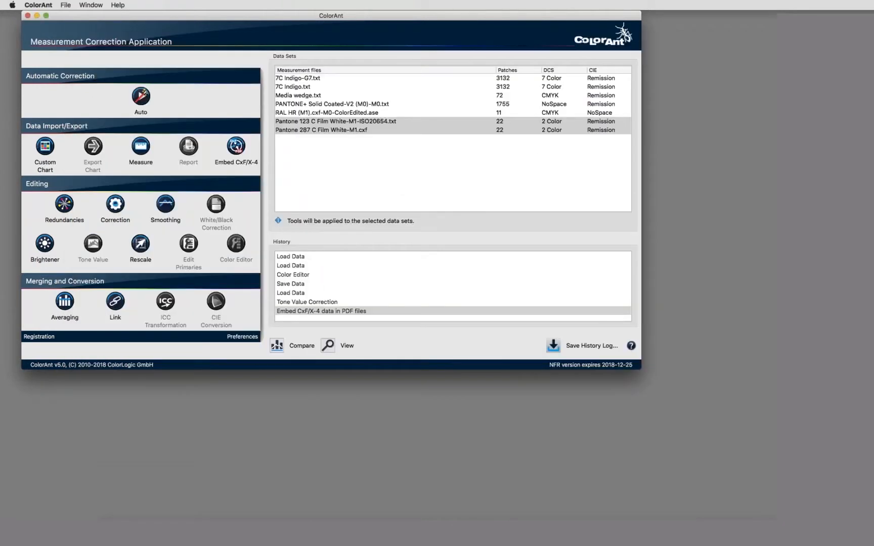
pyautogui.click(740, 227)
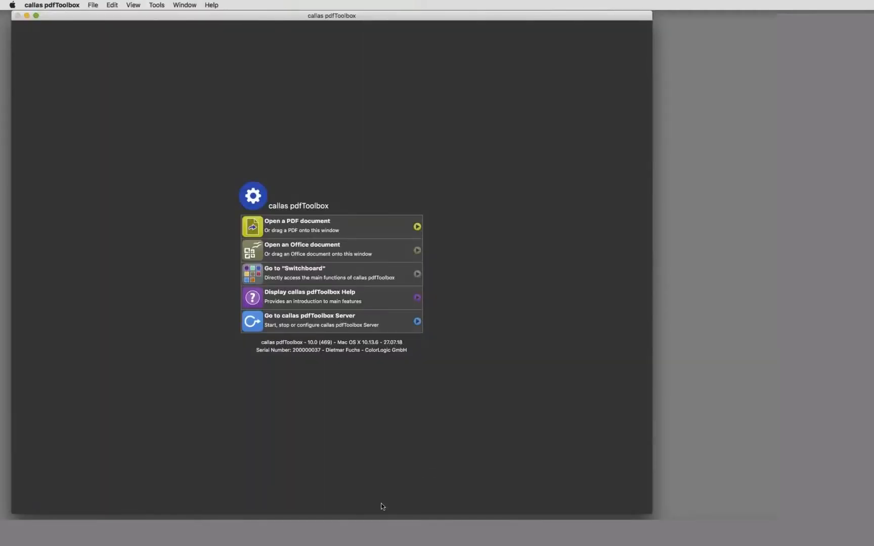
# Open the embedded Screen Test PDF in pdfToolbox and inspect CxF data for Pantone 123 C and 287 C Film White.
pyautogui.moveTo(733, 203); pyautogui.dragTo(312, 266)
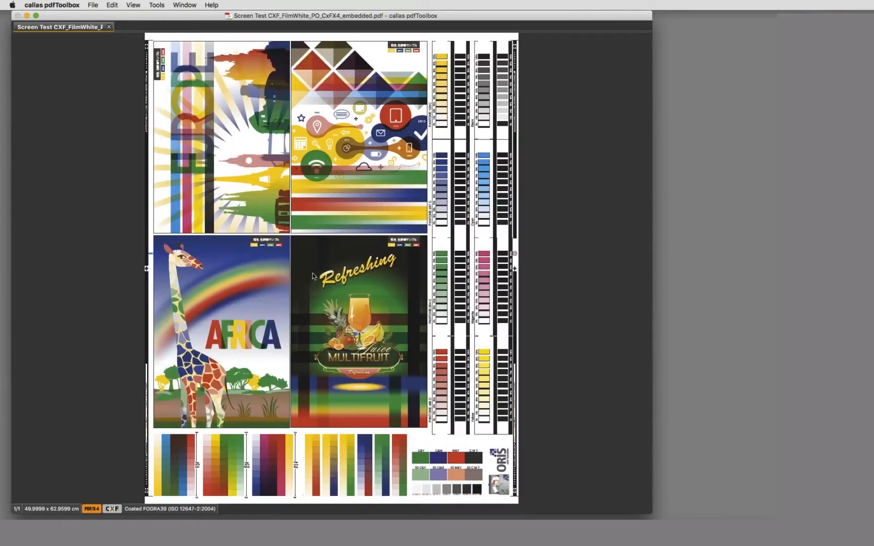
pyautogui.click(113, 508)
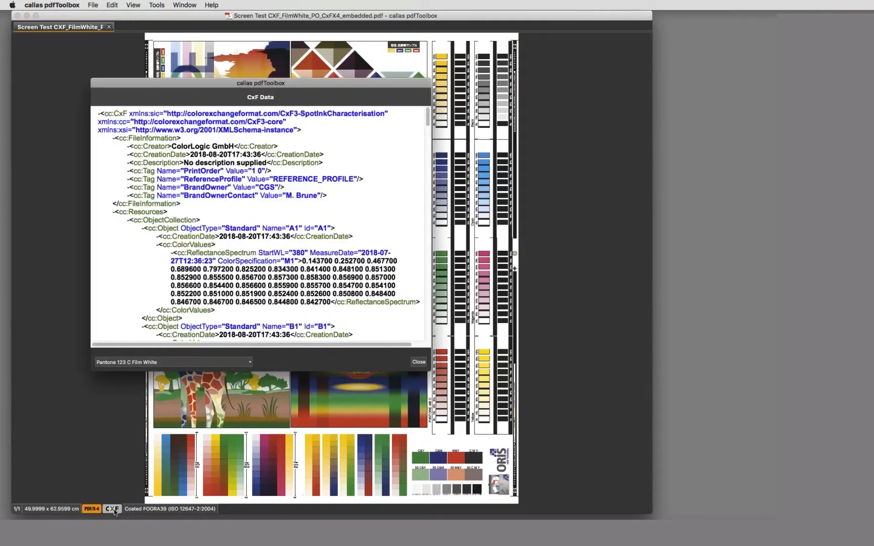
pyautogui.click(146, 362)
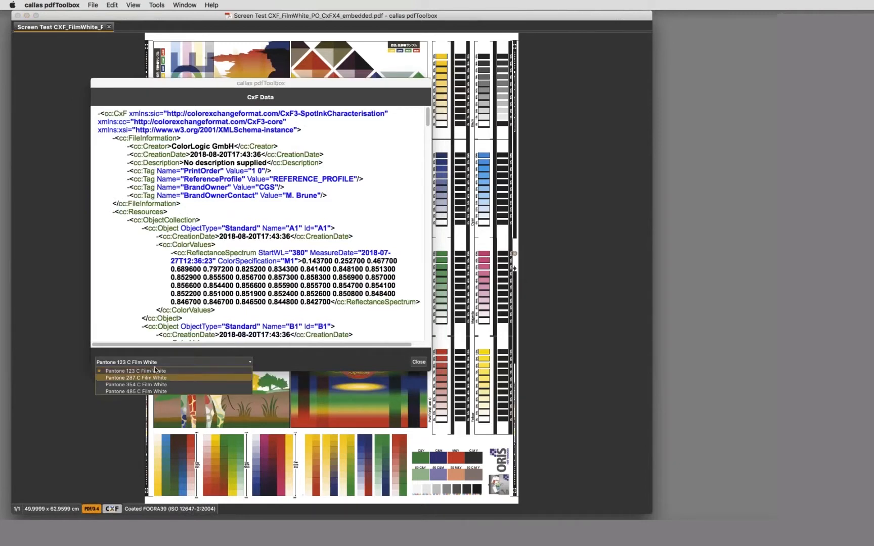
pyautogui.click(154, 377)
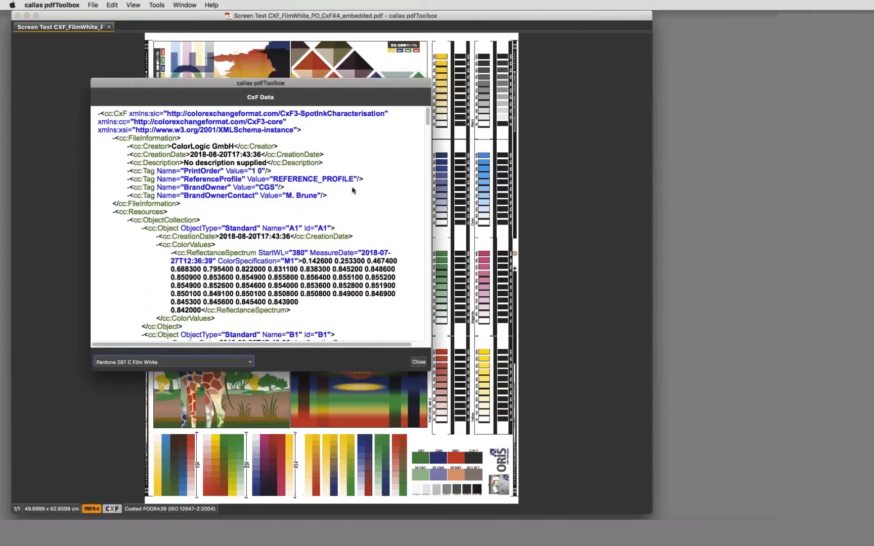
pyautogui.scroll(-3, 422, 177)
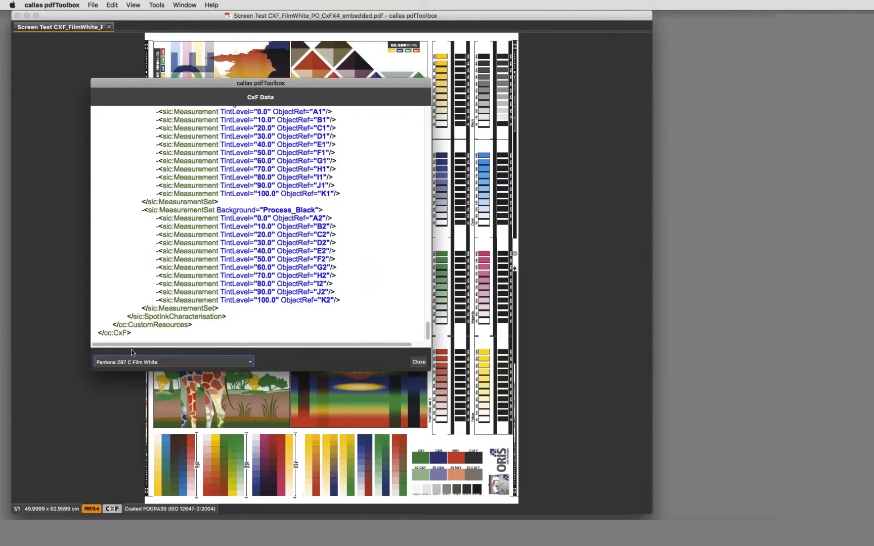
pyautogui.click(418, 362)
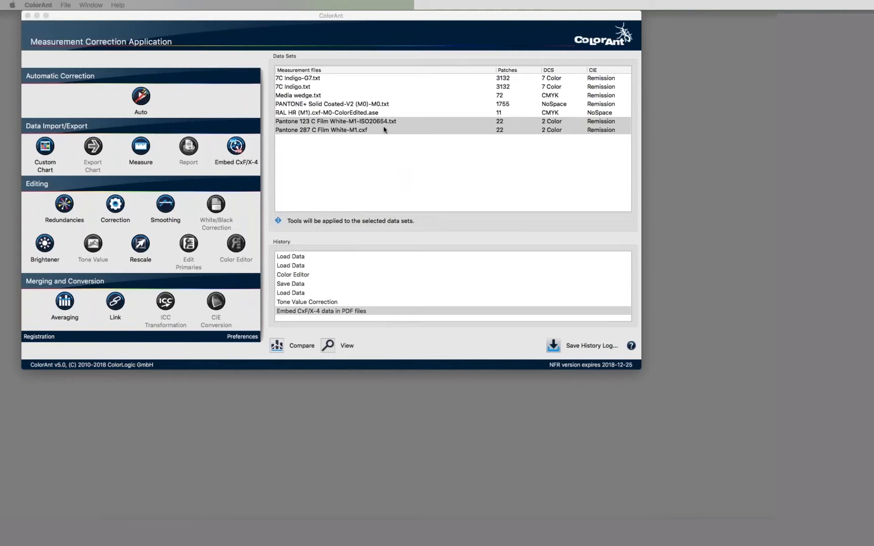
pyautogui.click(301, 97)
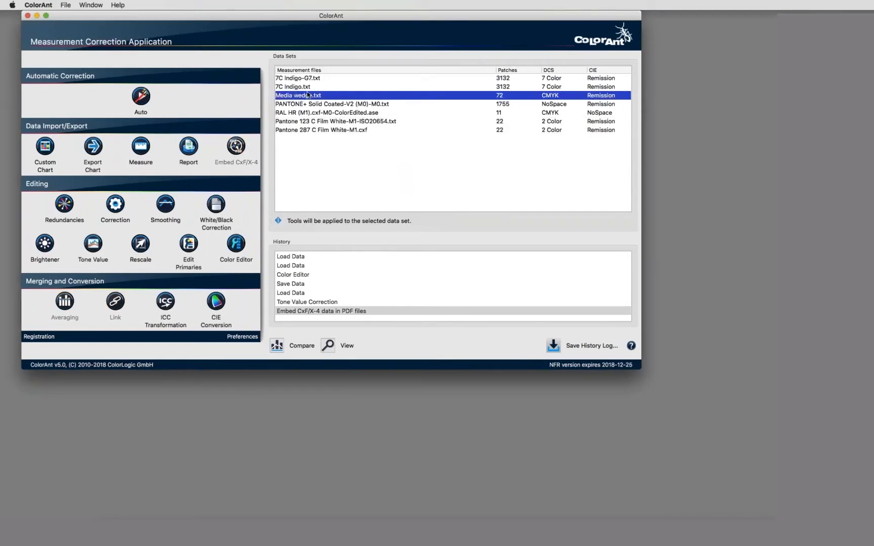
pyautogui.click(326, 114)
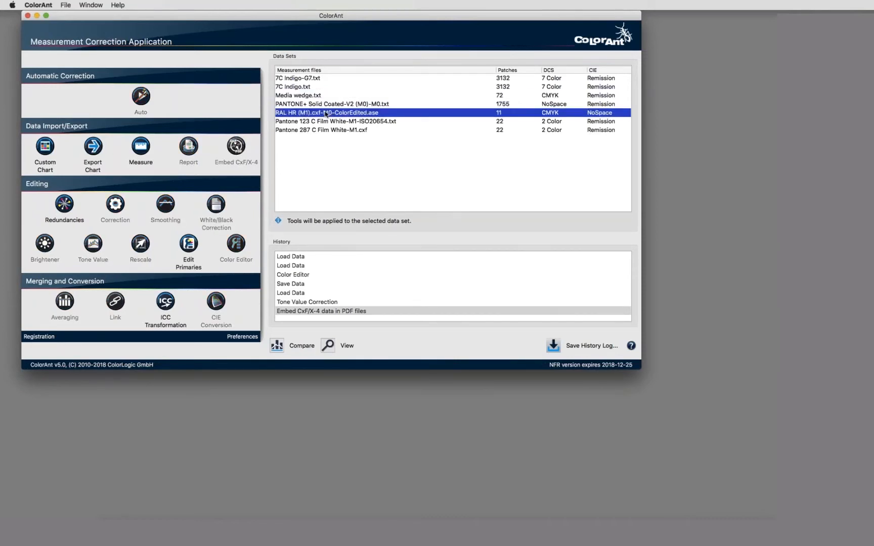
pyautogui.click(324, 122)
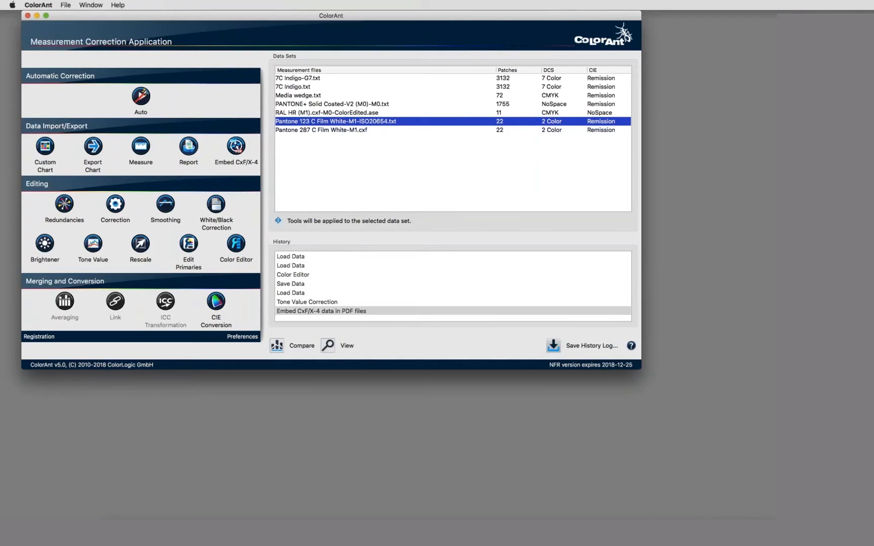
# Import the Screen Test PDF as five data sets and preview the Pantone 485 C Film White patches.
pyautogui.moveTo(485, 240); pyautogui.dragTo(379, 181)
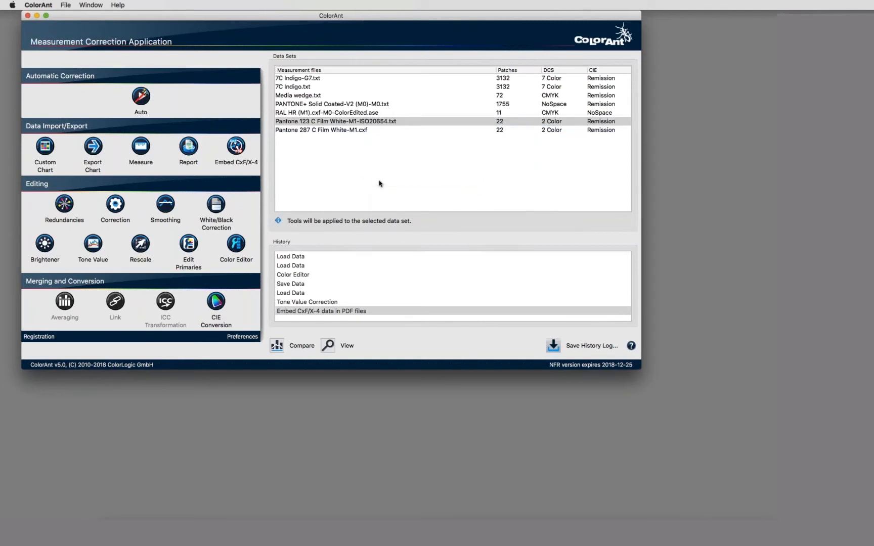
pyautogui.click(434, 194)
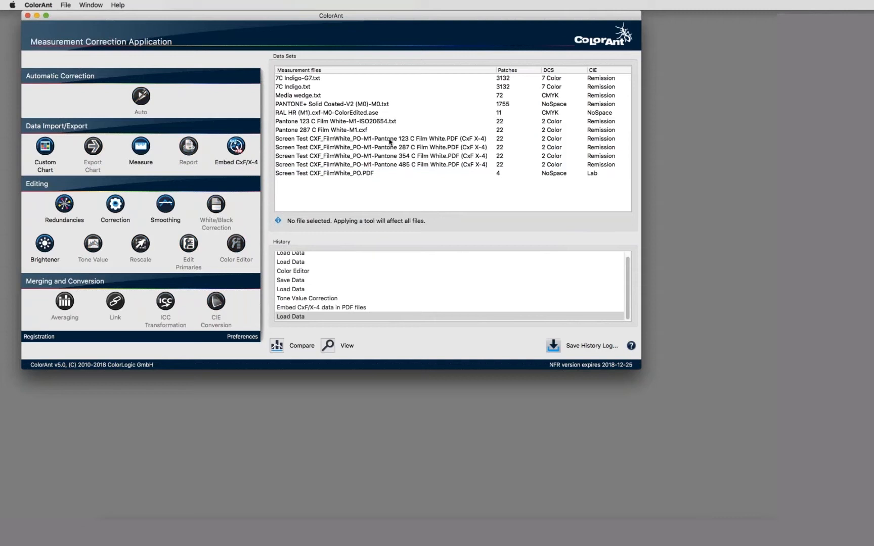
pyautogui.click(342, 175)
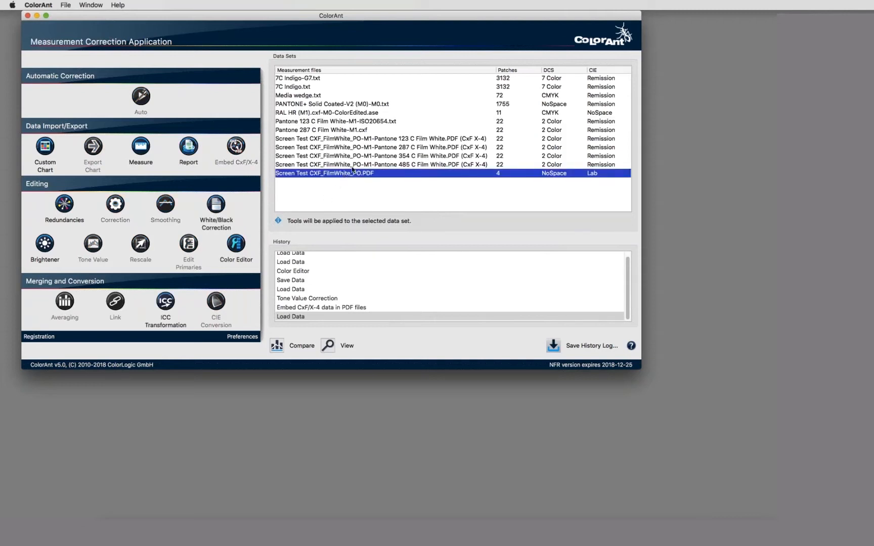
pyautogui.click(380, 139)
pyautogui.click(371, 164)
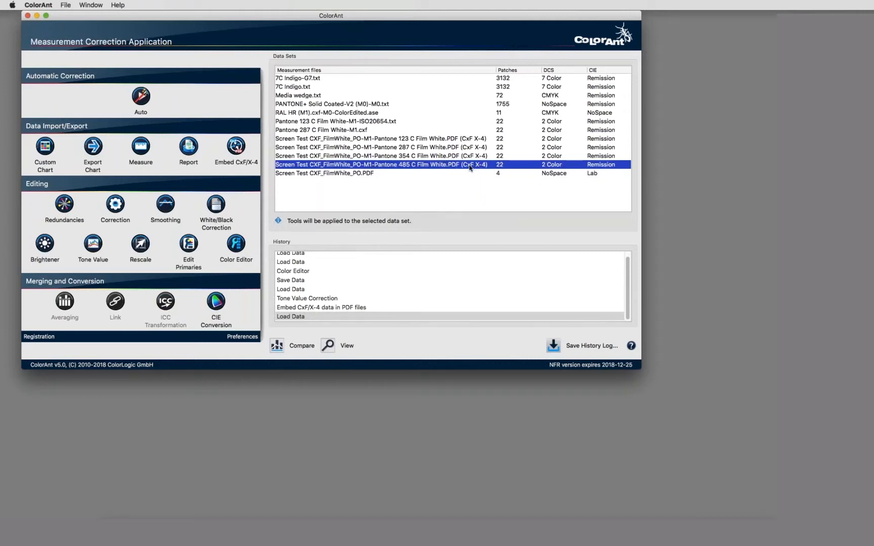
pyautogui.doubleClick(415, 166)
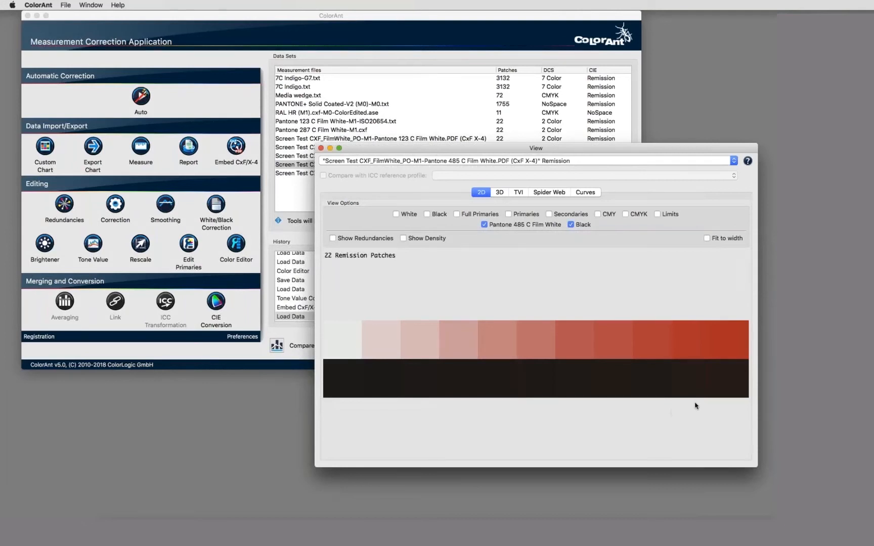
pyautogui.click(320, 148)
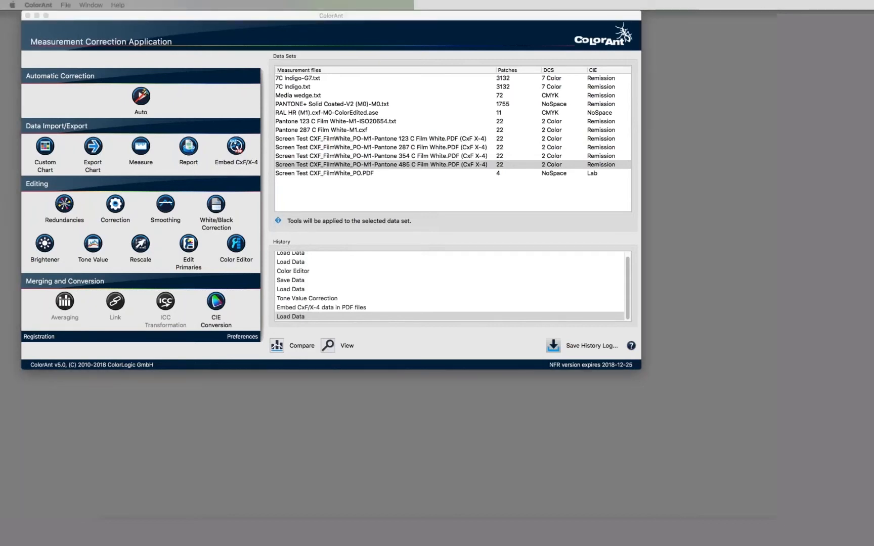
# Import SpotColorSC6-TestV5_X4.pdf as a data set and preview its six Lab patches.
pyautogui.moveTo(160, 217); pyautogui.dragTo(425, 198)
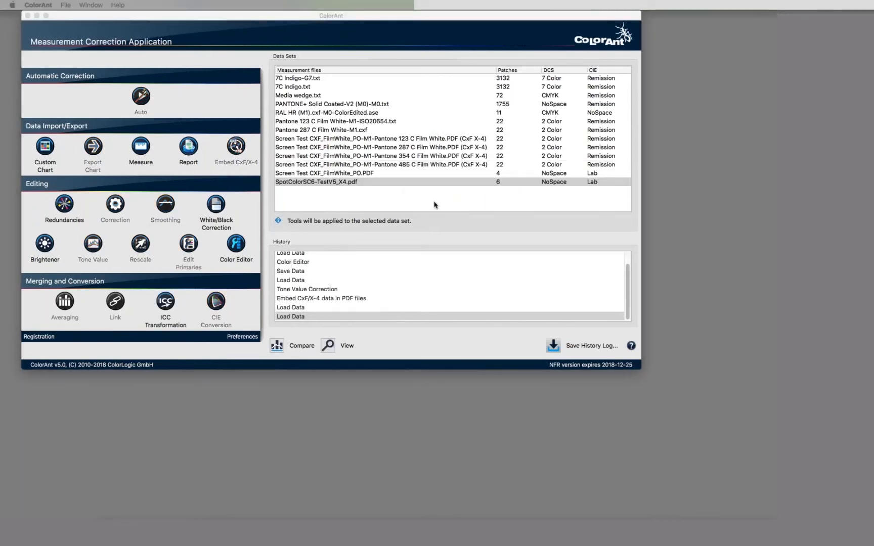
pyautogui.click(330, 185)
pyautogui.click(329, 183)
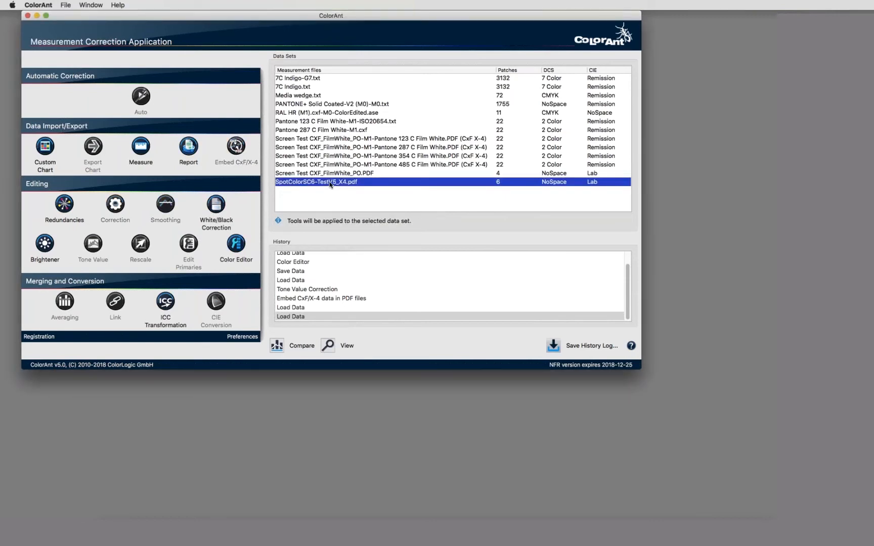
pyautogui.doubleClick(329, 183)
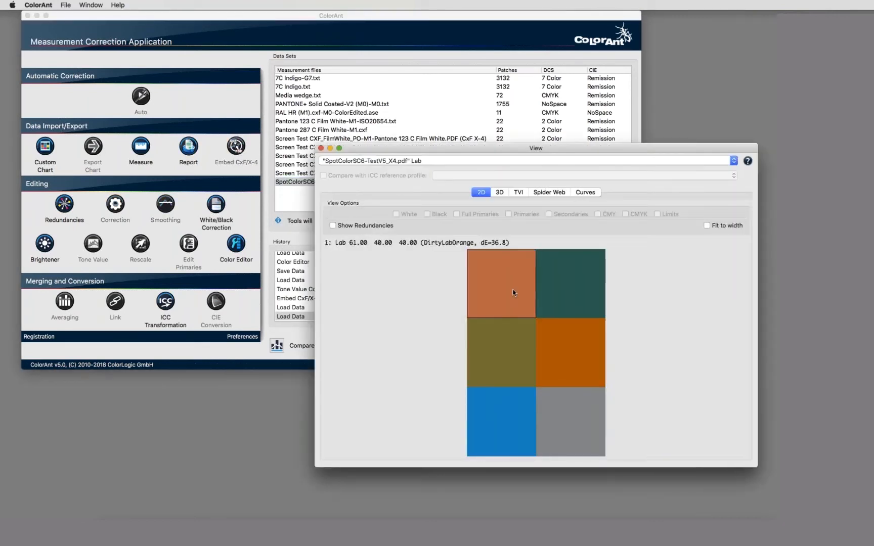
pyautogui.moveTo(570, 286)
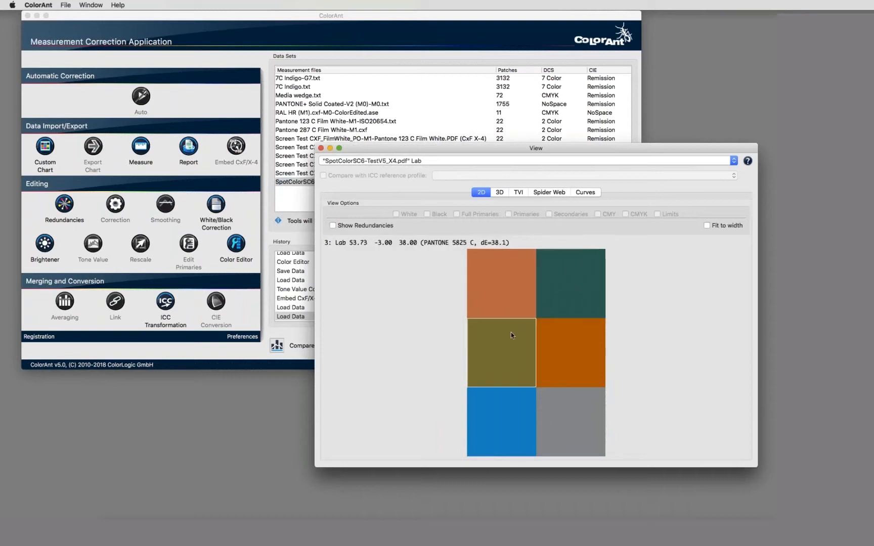
pyautogui.moveTo(601, 428)
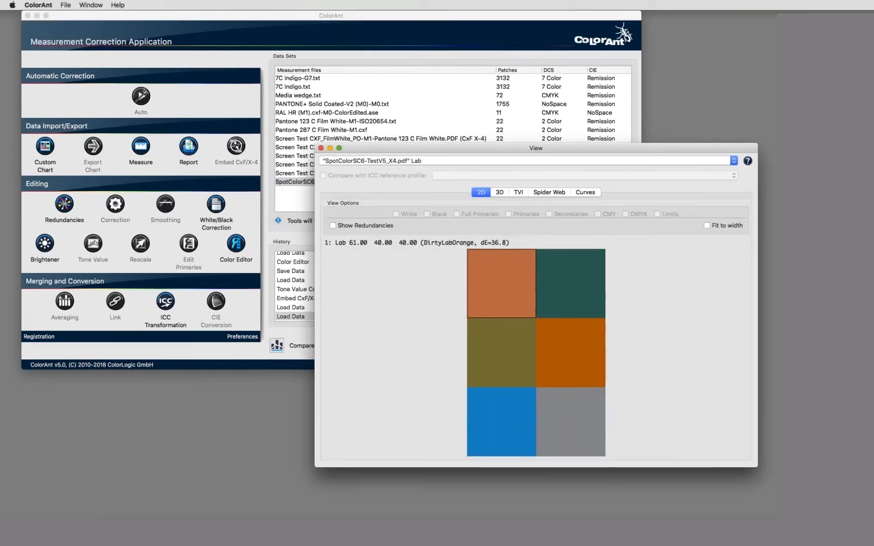
pyautogui.click(321, 148)
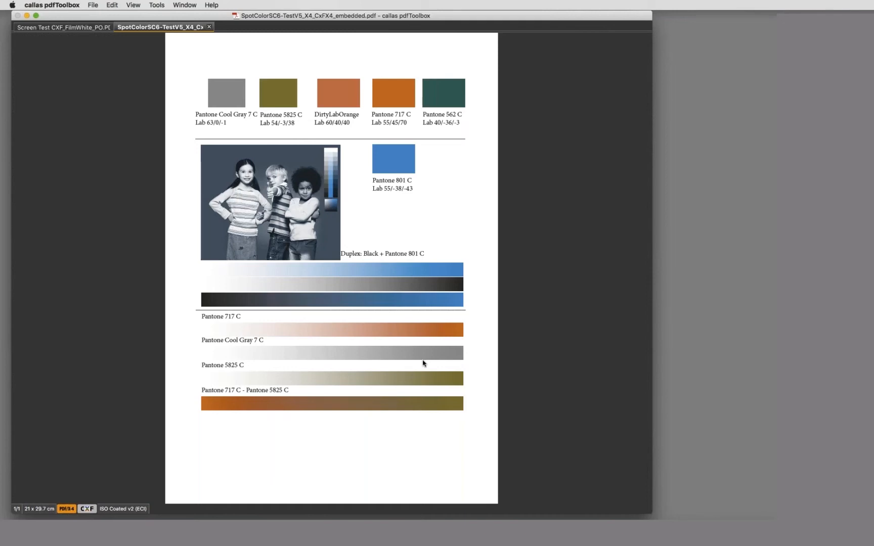
# Close the SpotColorSC6 and Screen Test PDFs in pdfToolbox and return to ColorAnt.
pyautogui.click(208, 27)
pyautogui.click(108, 26)
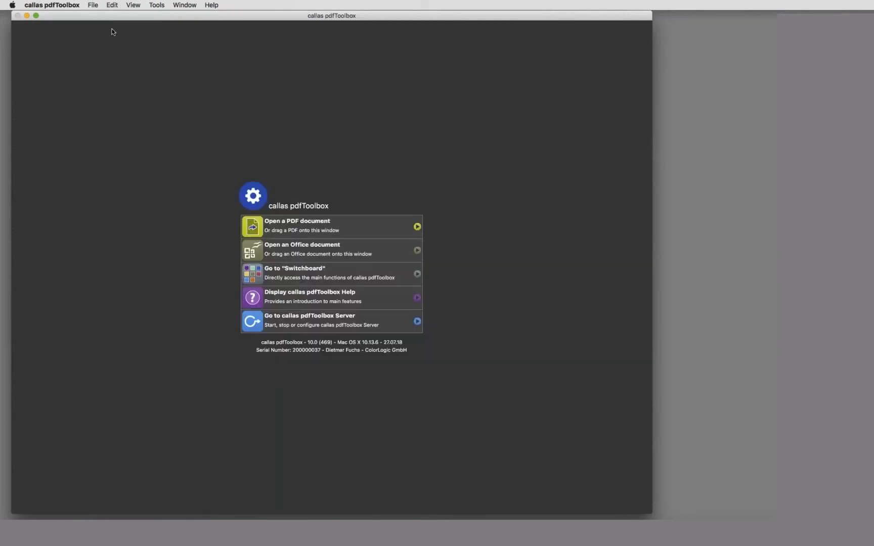
pyautogui.press('super+Tab')
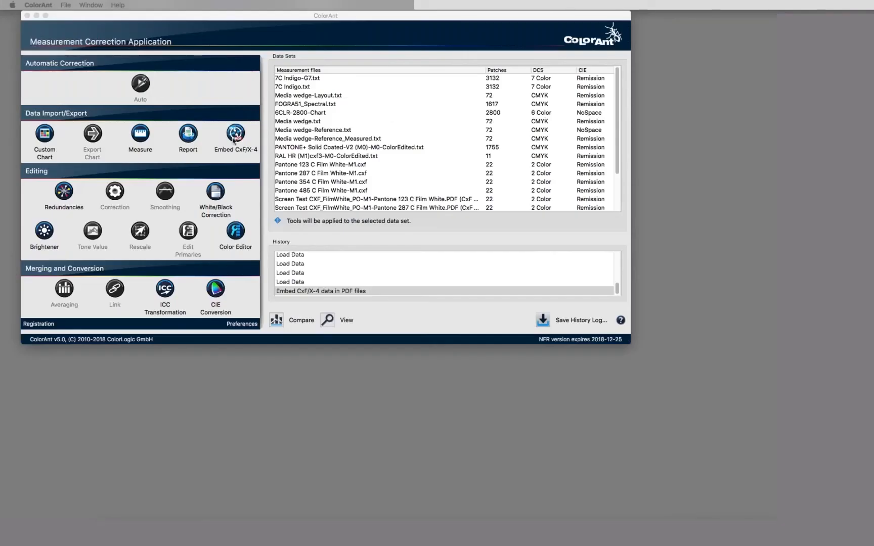